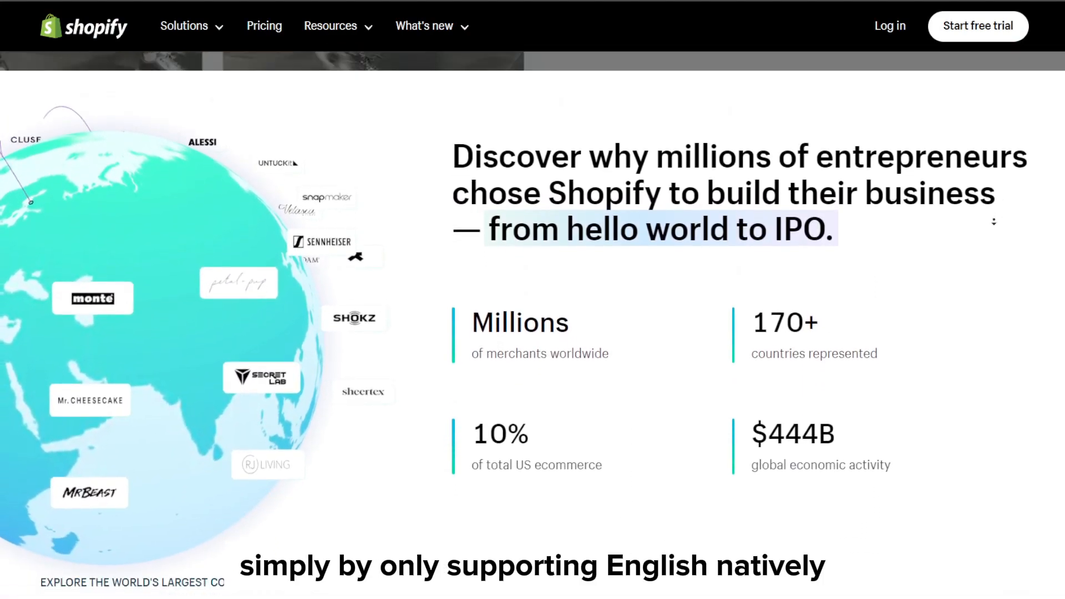
# - Look through the Shopify homepage, including the merchant globe, the entrepreneur statistics and the online store section
pyautogui.middleClick(994, 223)
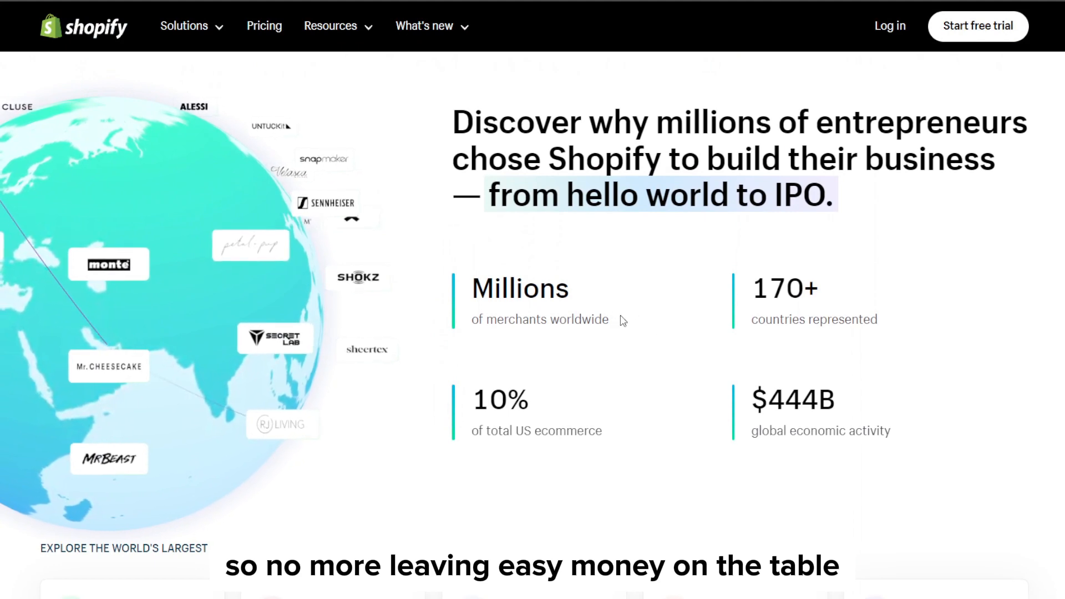
pyautogui.moveTo(620, 317); pyautogui.dragTo(71, 246)
pyautogui.click(94, 317)
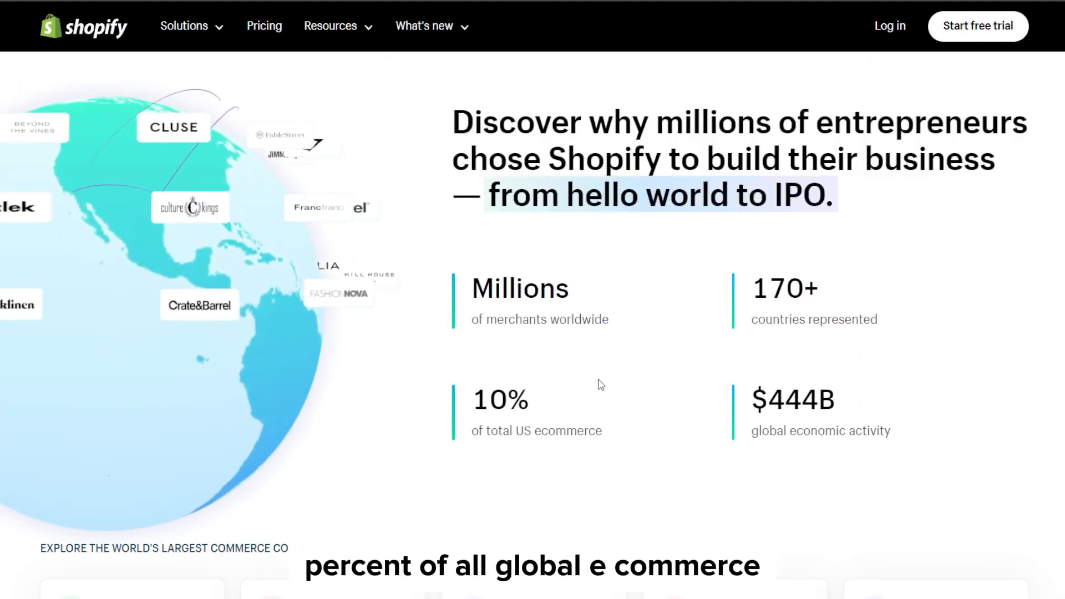
pyautogui.moveTo(131, 280); pyautogui.dragTo(365, 388)
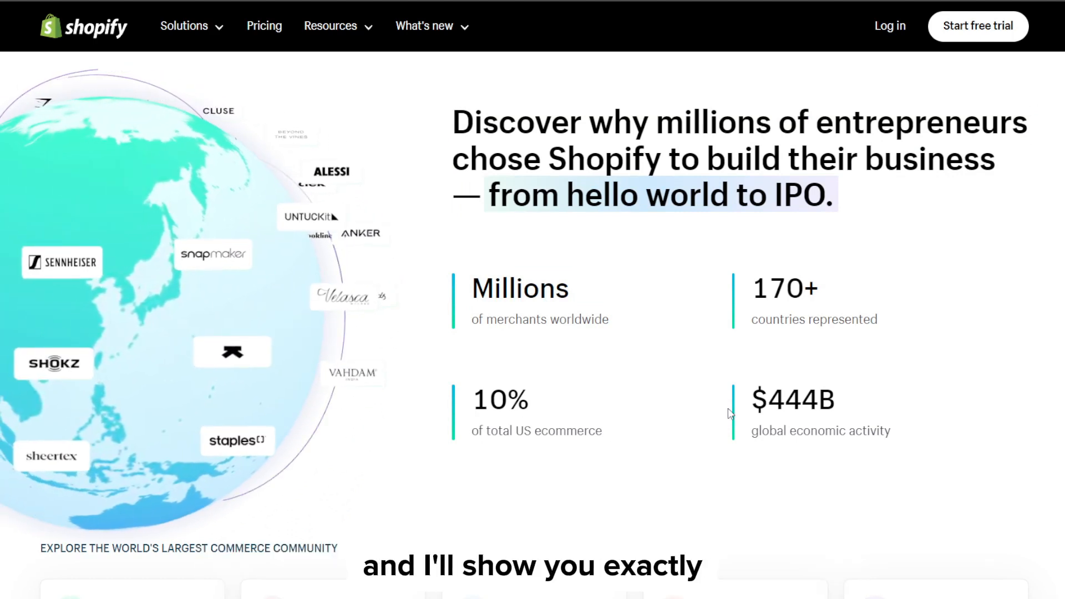
pyautogui.scroll(-1, 991, 341)
pyautogui.scroll(-5, 991, 340)
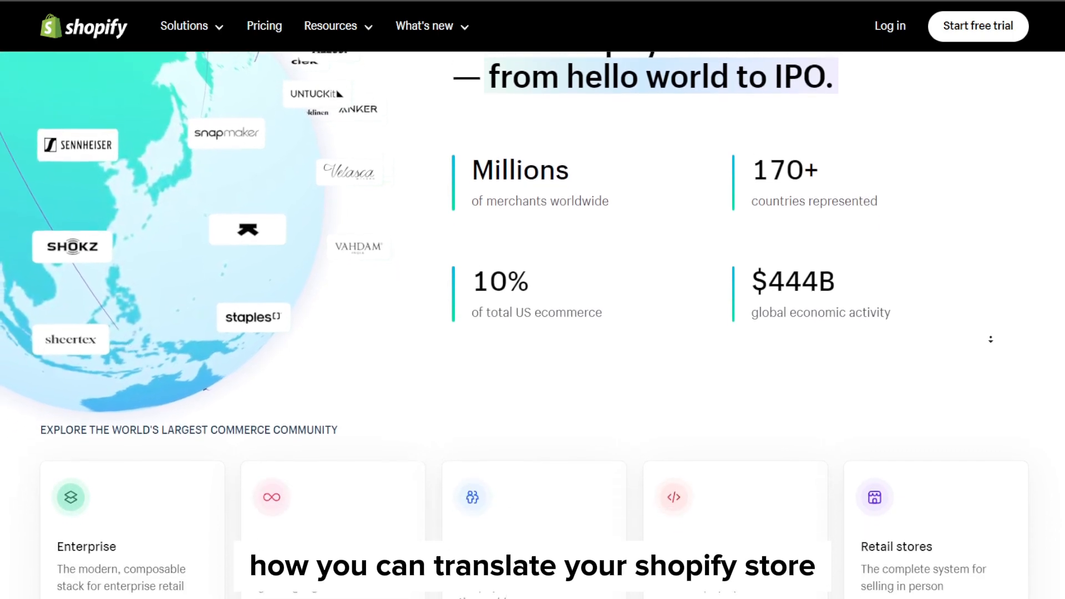
pyautogui.scroll(-5, 990, 339)
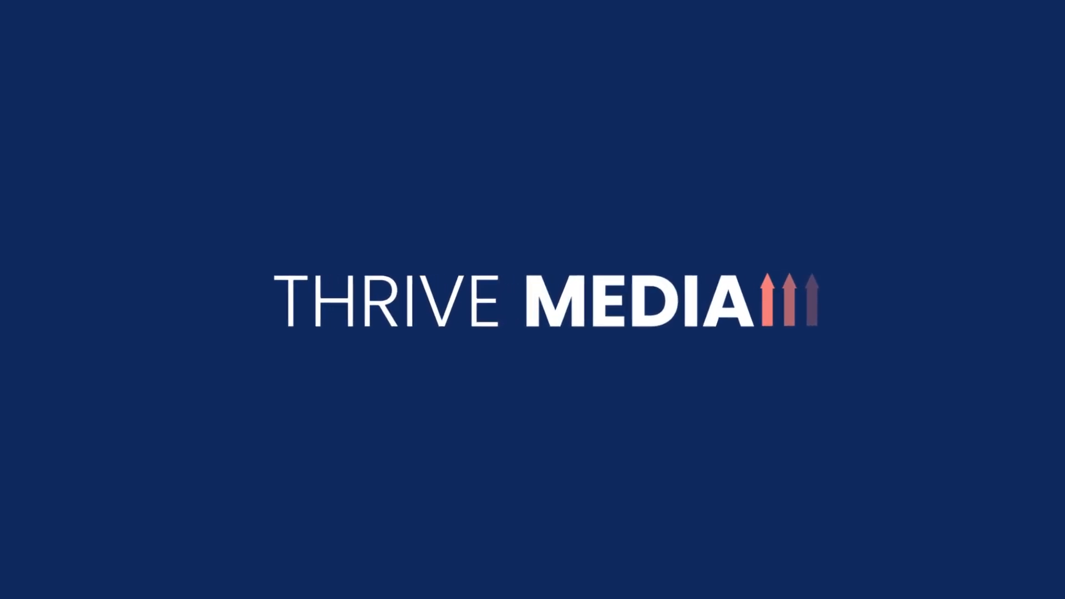
pyautogui.scroll(-3, 535, 331)
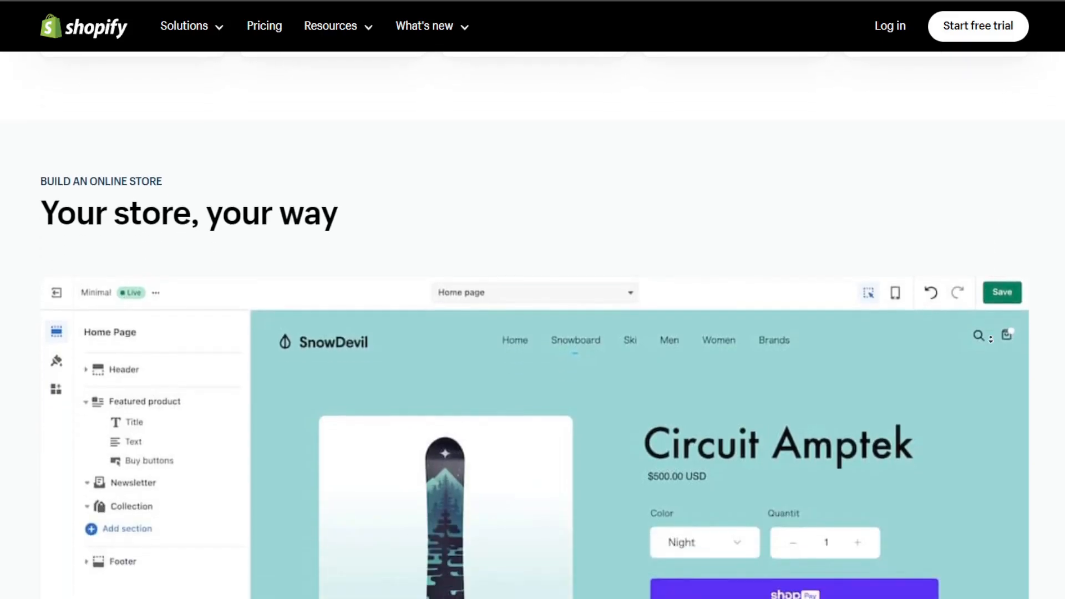
pyautogui.scroll(-3, 992, 342)
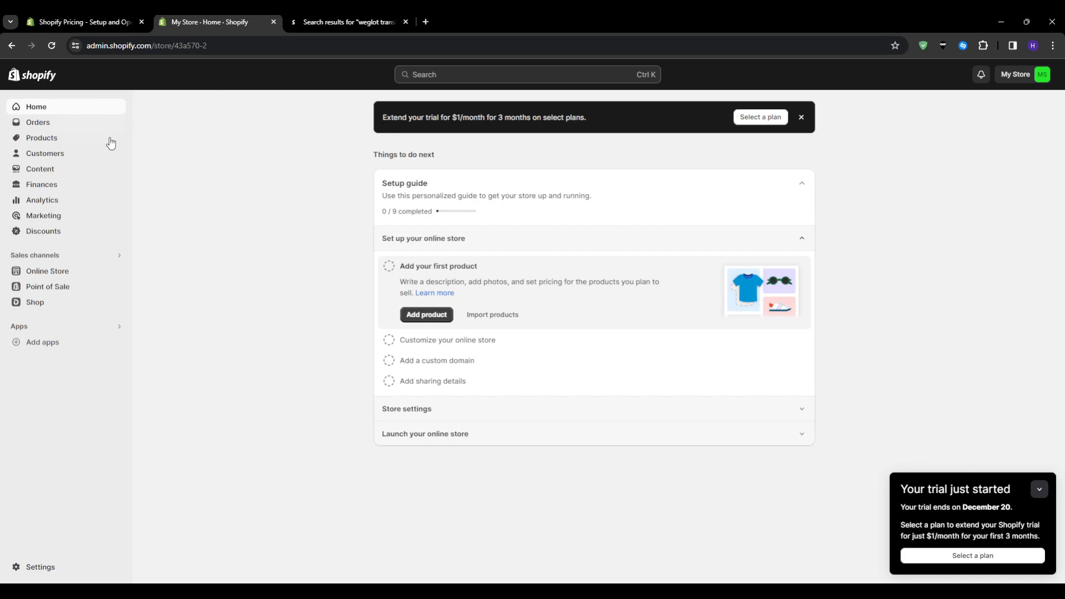
# - Open the "Weglot - Translate Your Store" listing from the Shopify App Store results for "weglot translator"
pyautogui.click(34, 347)
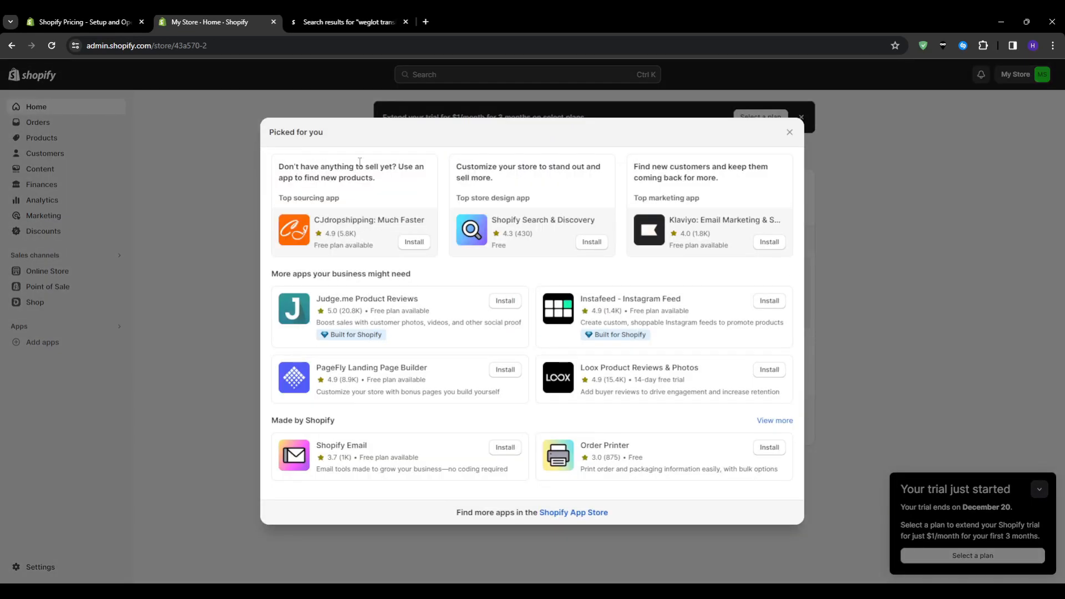
pyautogui.click(789, 133)
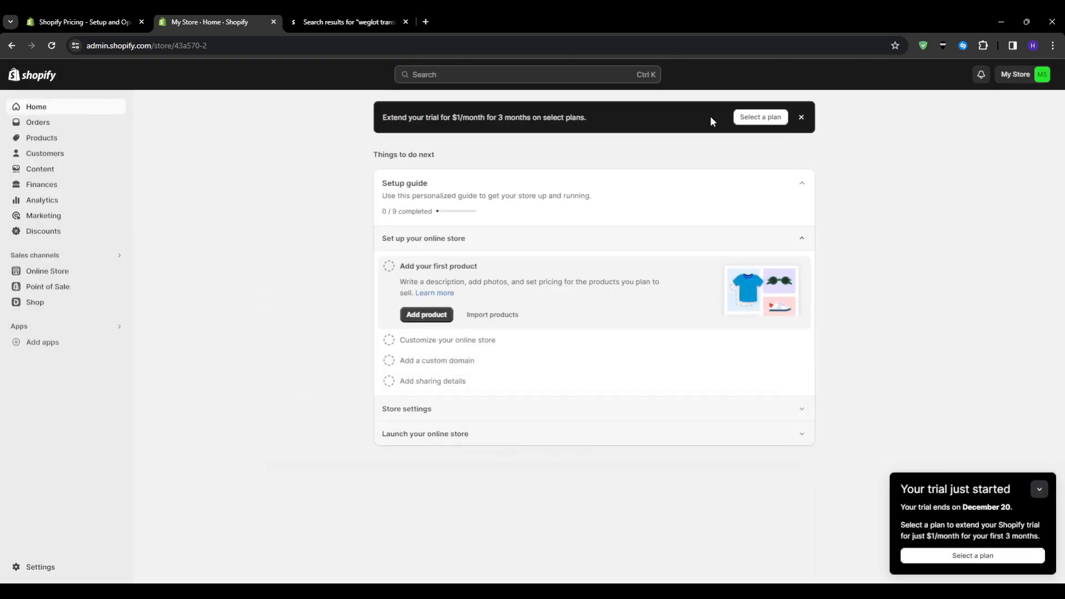
pyautogui.click(371, 31)
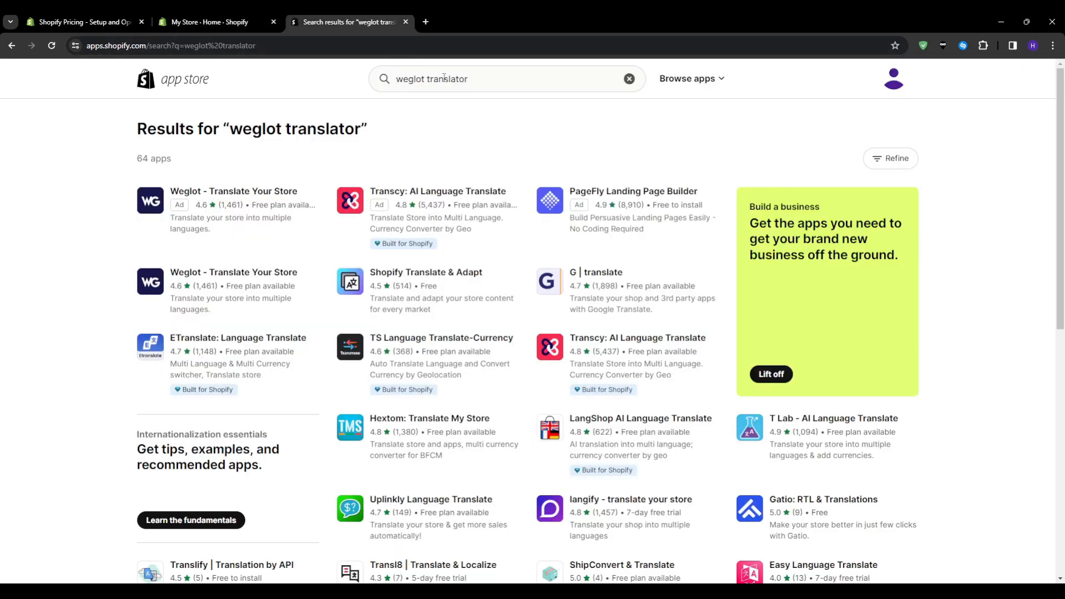
pyautogui.click(221, 326)
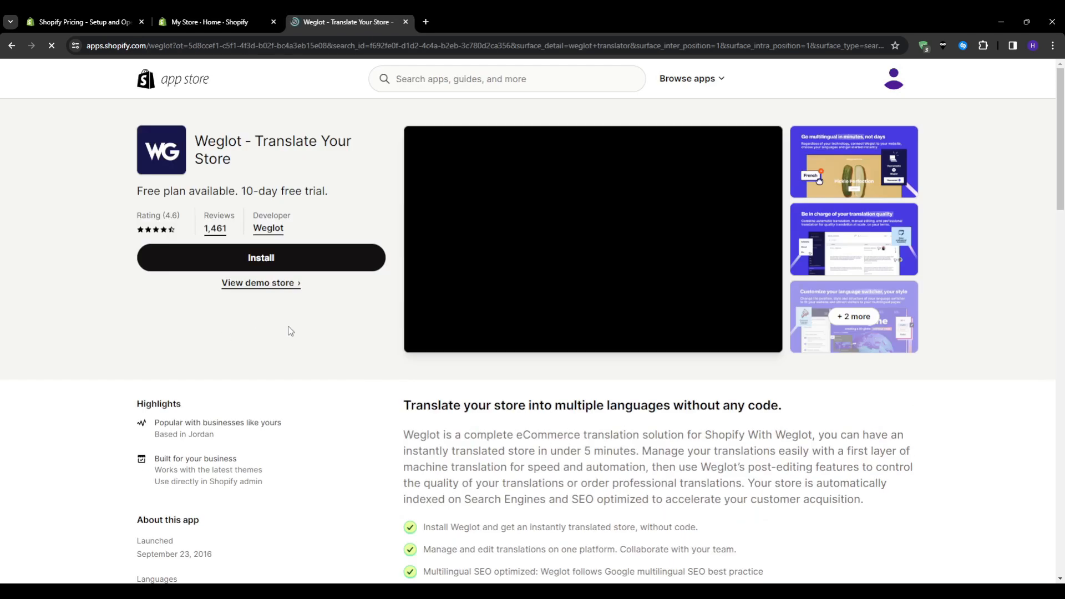
pyautogui.click(230, 257)
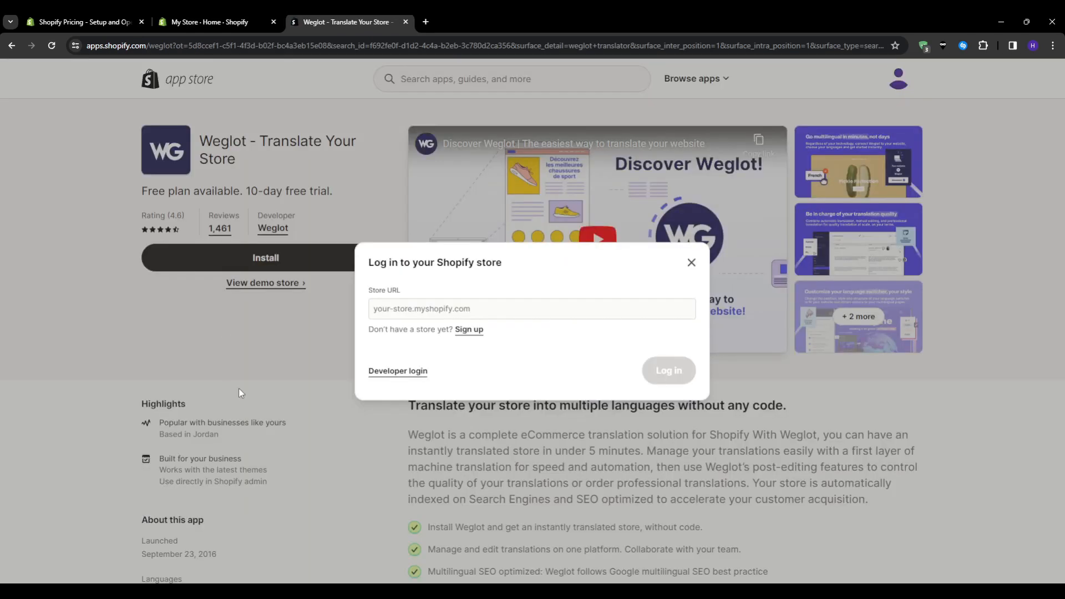
pyautogui.click(434, 304)
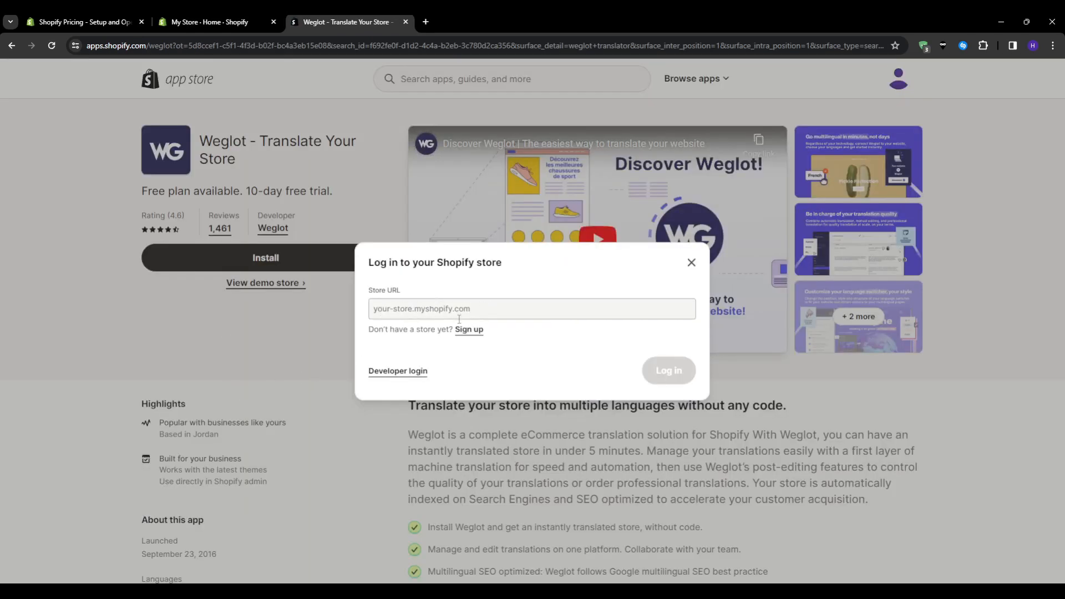
pyautogui.click(690, 263)
# - Examine the Weglot pricing plans, especially the free plan's allowance of translated languages and words
pyautogui.scroll(-6, 321, 309)
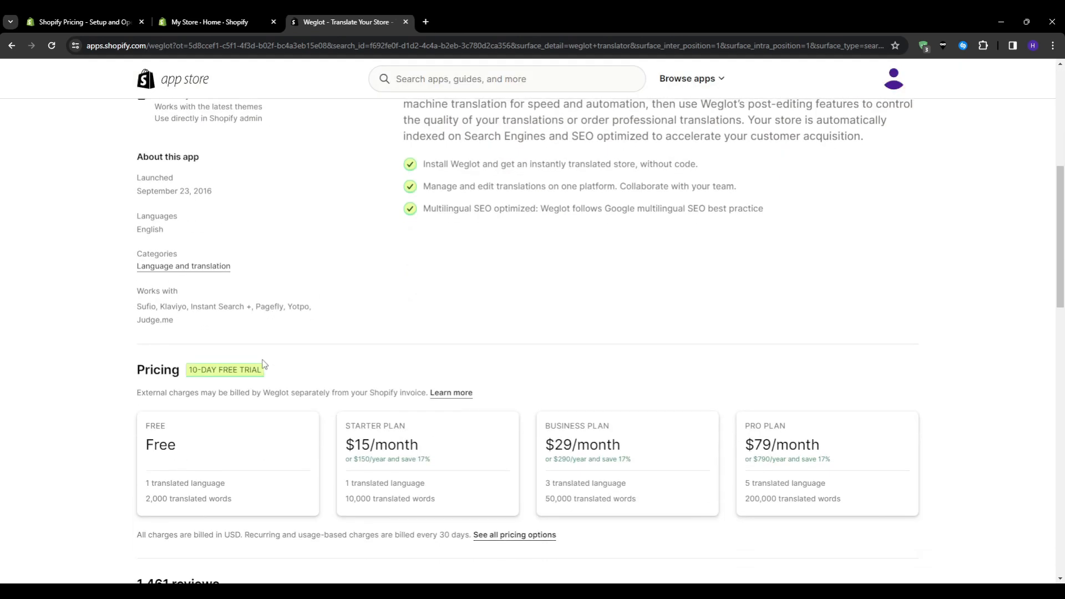
pyautogui.moveTo(238, 482); pyautogui.dragTo(146, 460)
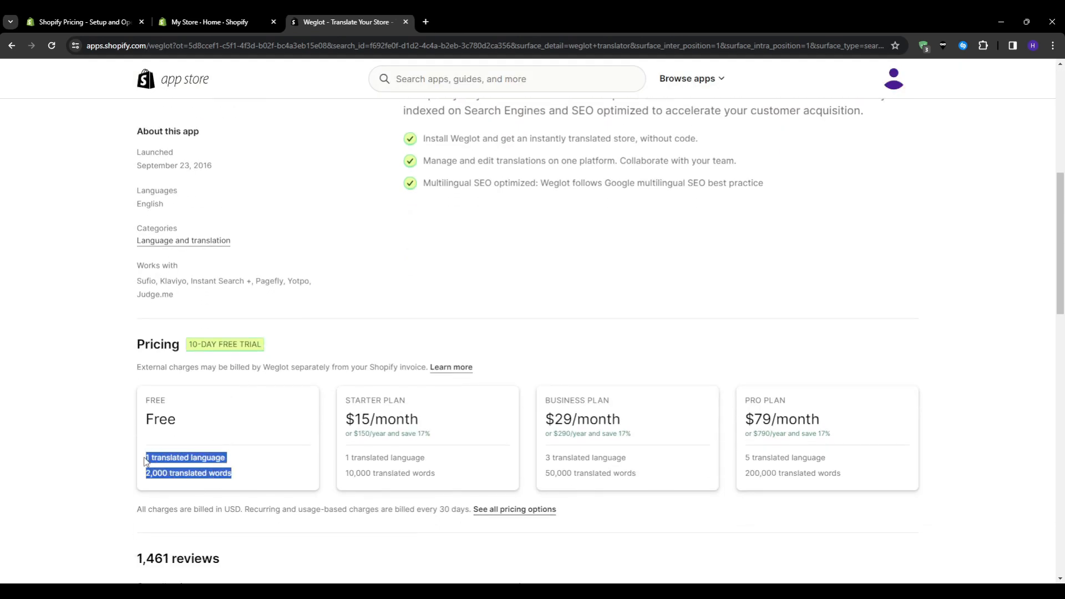
pyautogui.click(133, 467)
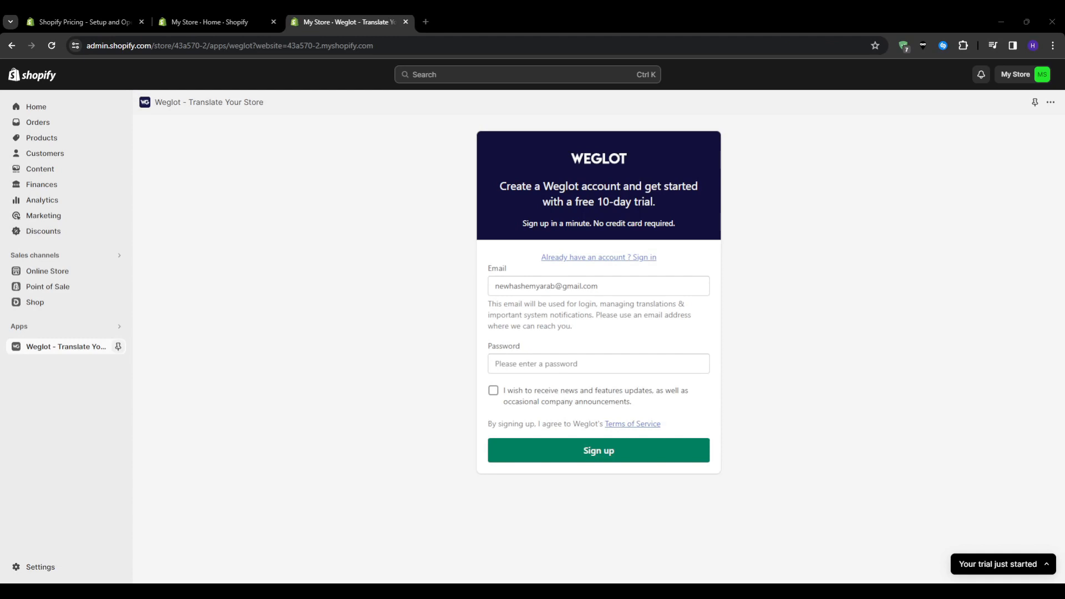
# - Enter the account password in the Weglot registration form and sign up for the free trial
pyautogui.click(559, 366)
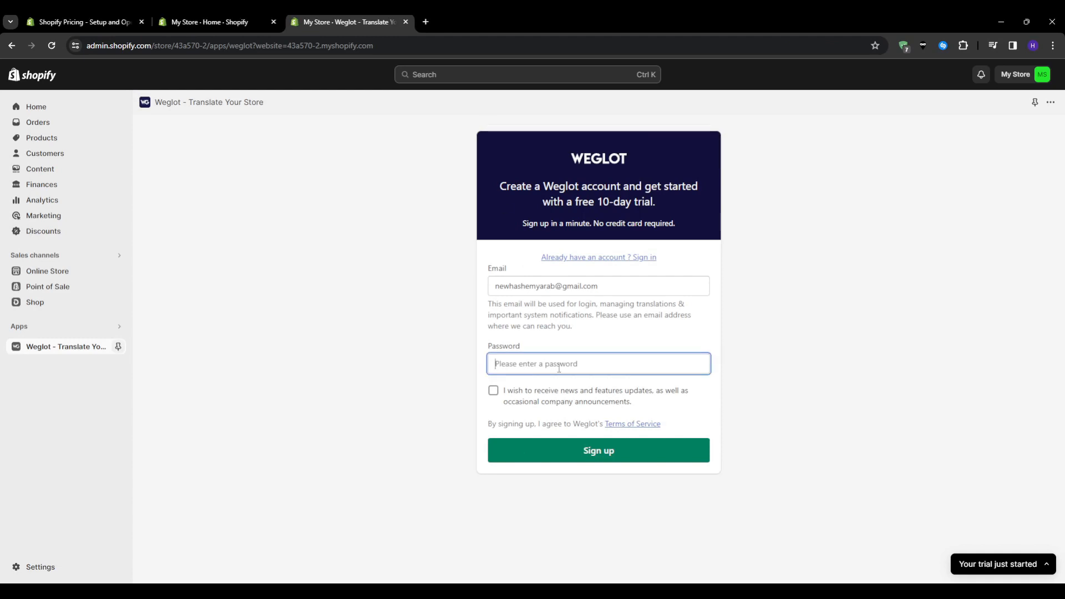
pyautogui.write('********')
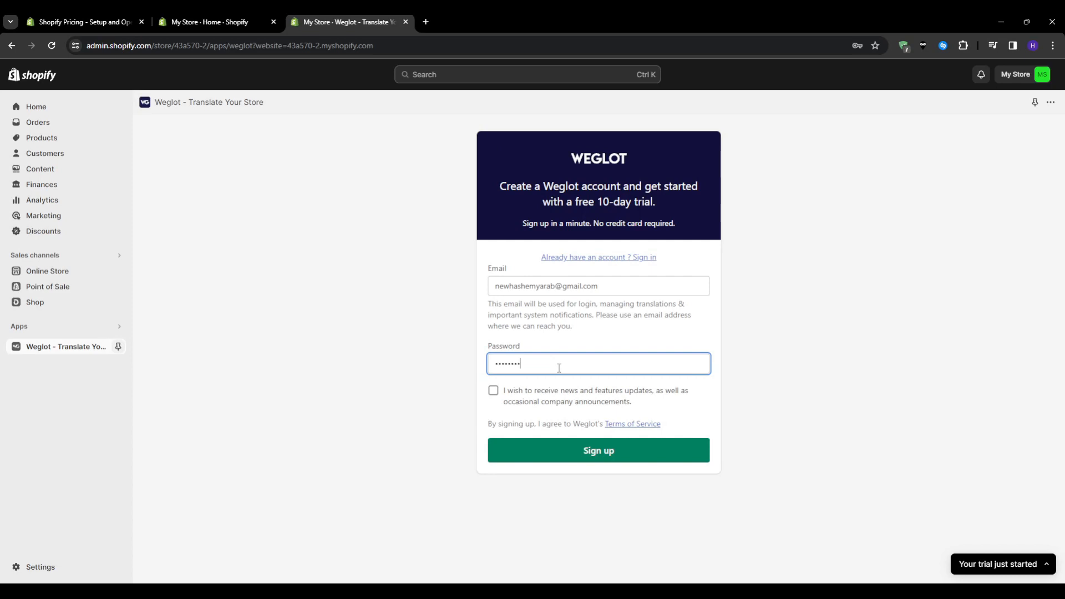
pyautogui.click(613, 454)
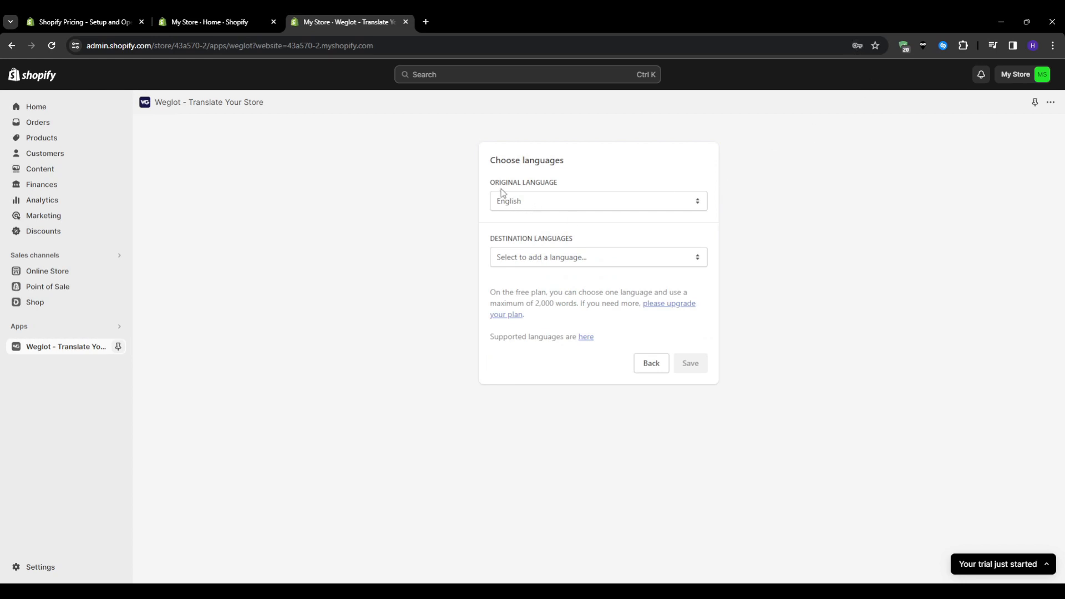
# - Add German as the destination language, keeping English as the original, and save the language choice
pyautogui.click(539, 261)
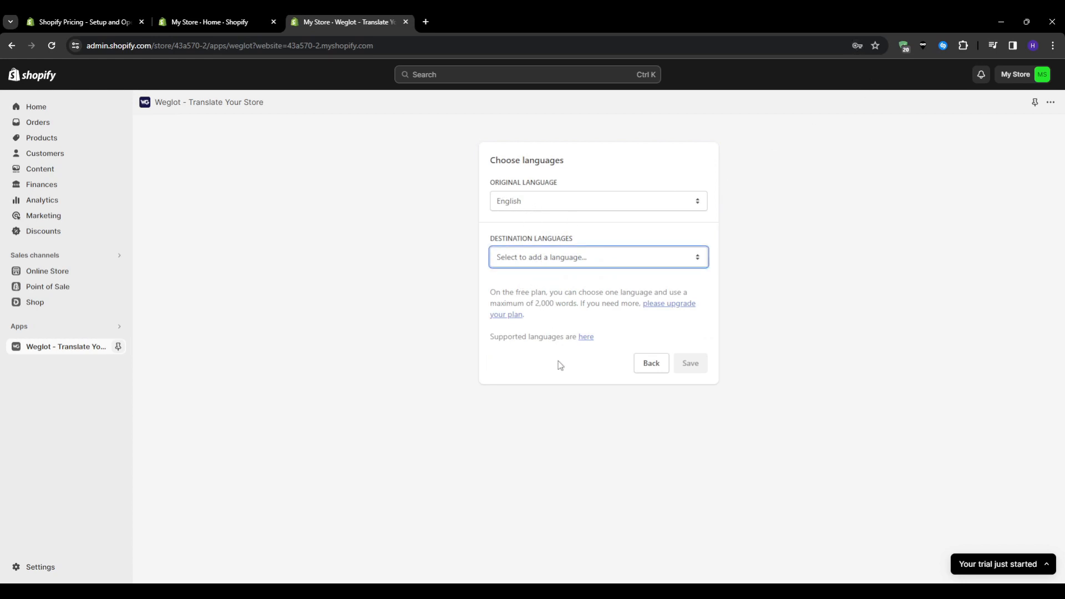
pyautogui.click(560, 388)
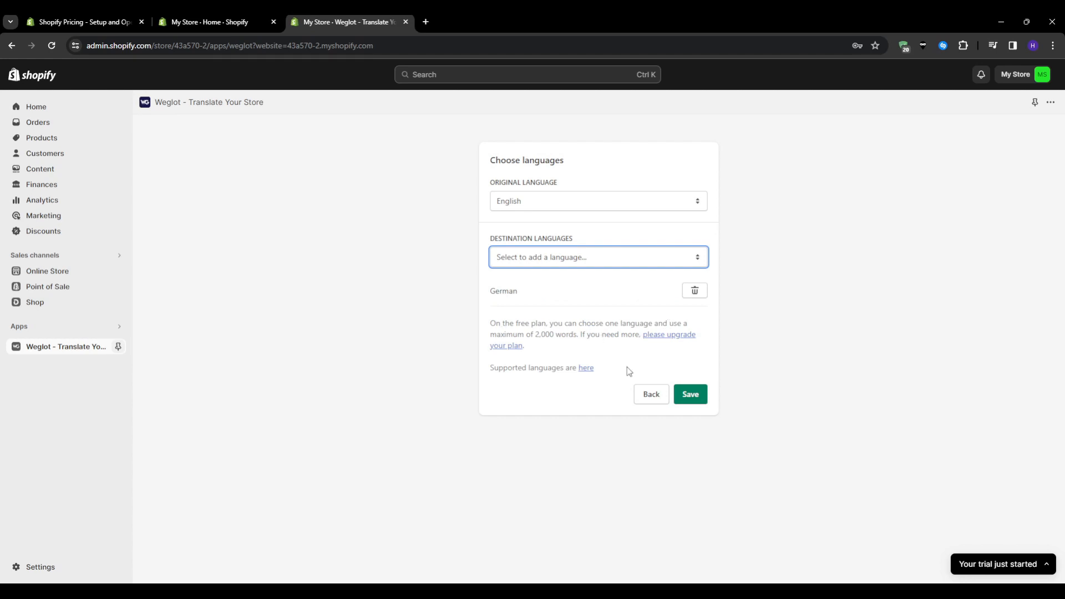
pyautogui.click(689, 395)
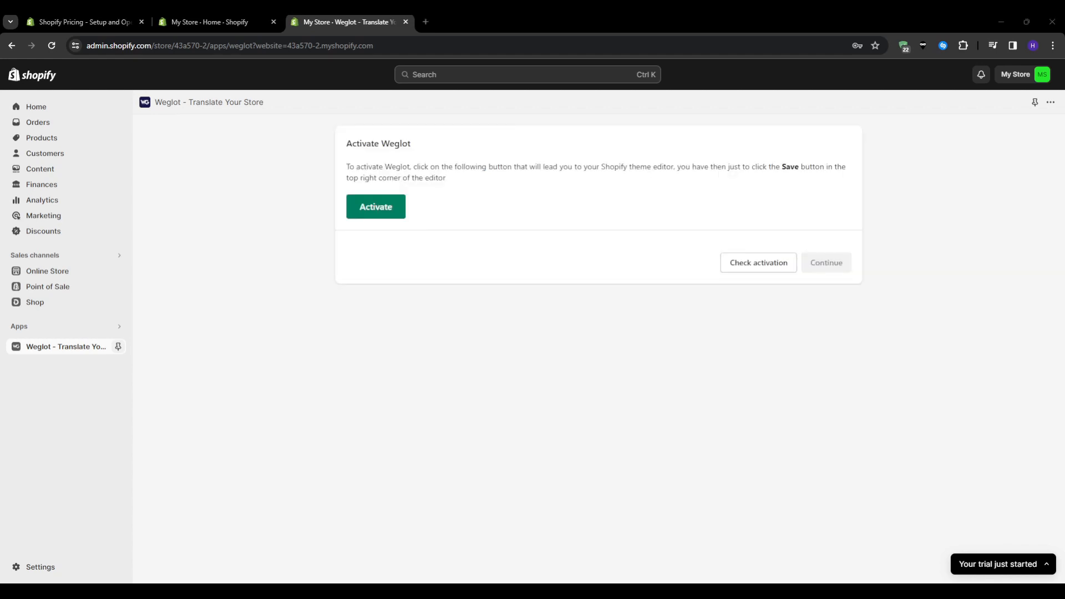
# - Read the Weglot activation instructions and run the activation check
pyautogui.moveTo(345, 142); pyautogui.dragTo(354, 143)
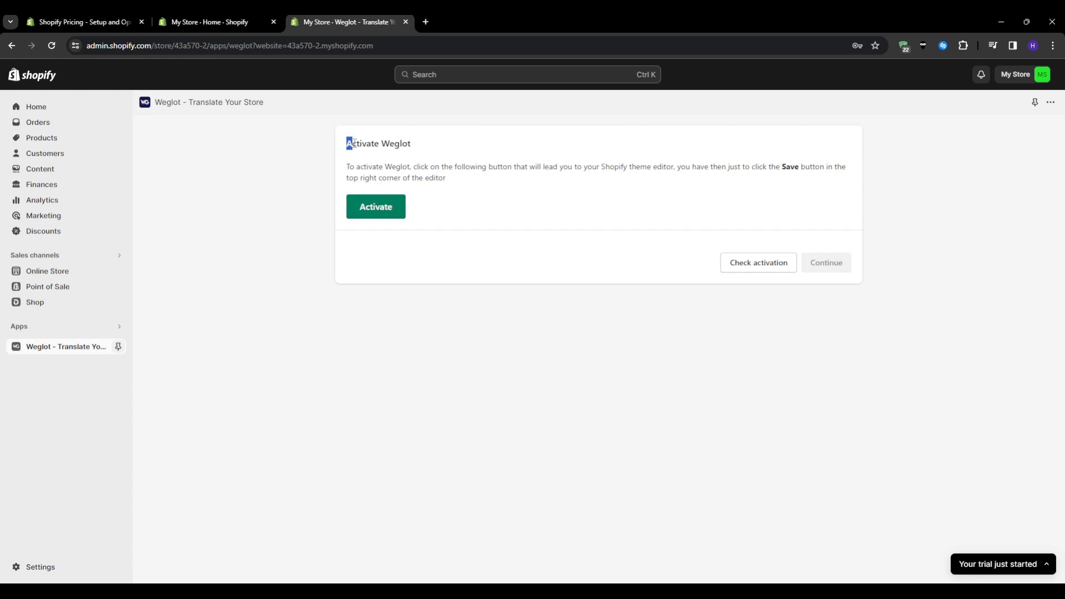
pyautogui.click(415, 149)
pyautogui.click(727, 260)
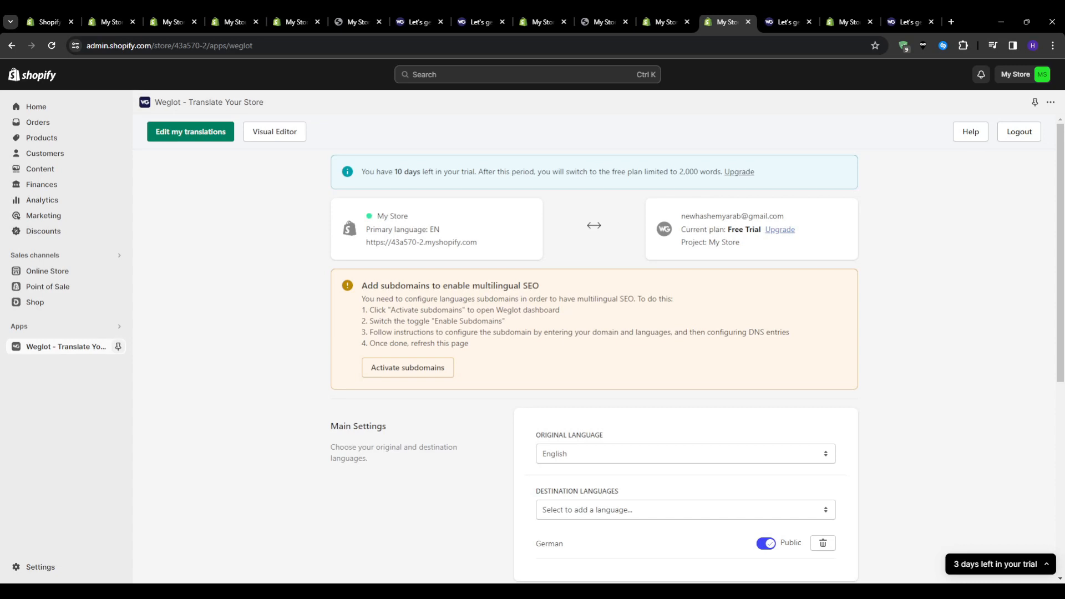
# - View where Weglot's Visual Editor and language selector management lead, returning to the app's settings page after each
pyautogui.click(274, 131)
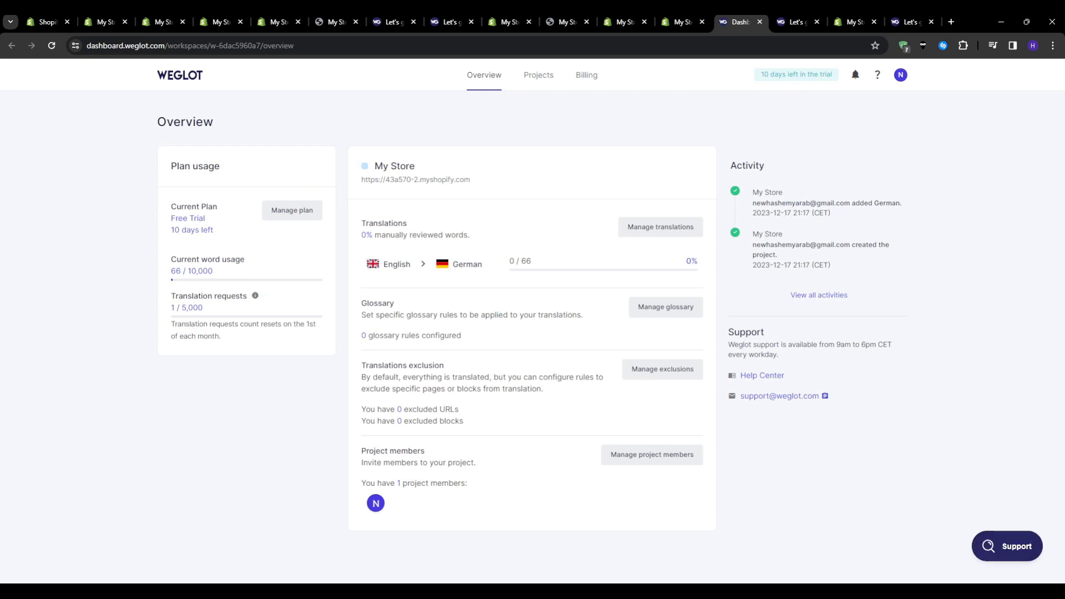
pyautogui.click(682, 22)
pyautogui.scroll(-5, 593, 360)
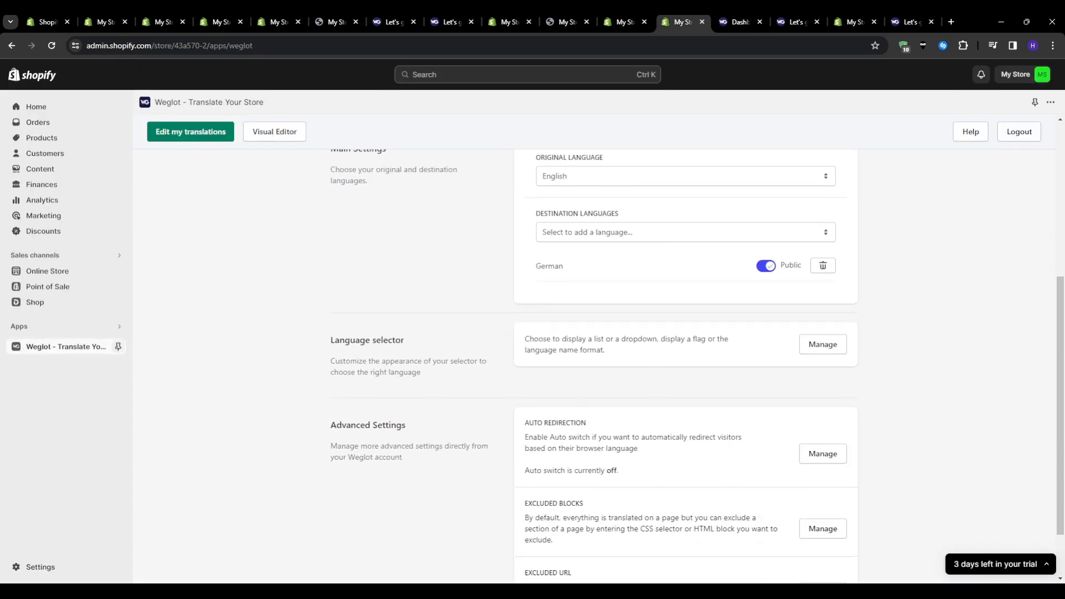
pyautogui.click(822, 343)
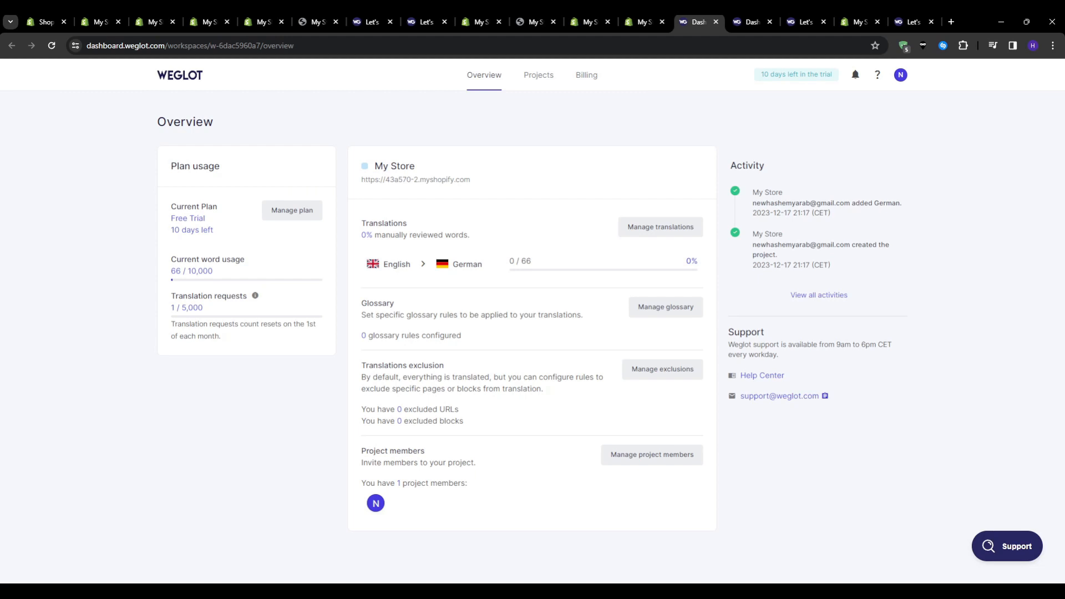
pyautogui.click(642, 22)
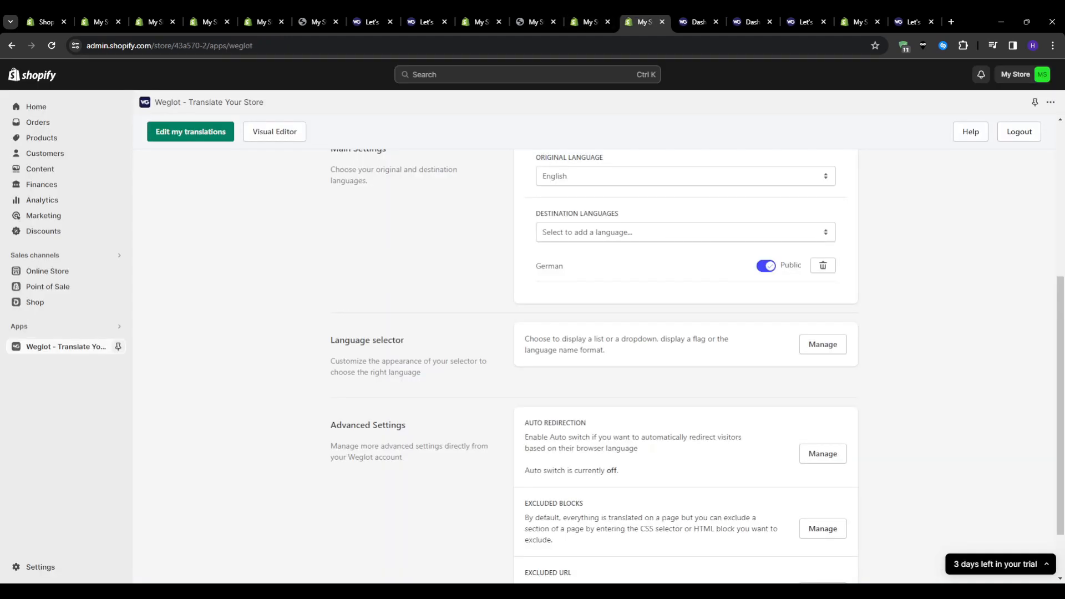
# - Review Weglot's advanced settings for auto redirection, excluded blocks and excluded URLs, then return to the start of the settings page
pyautogui.scroll(-1, 599, 361)
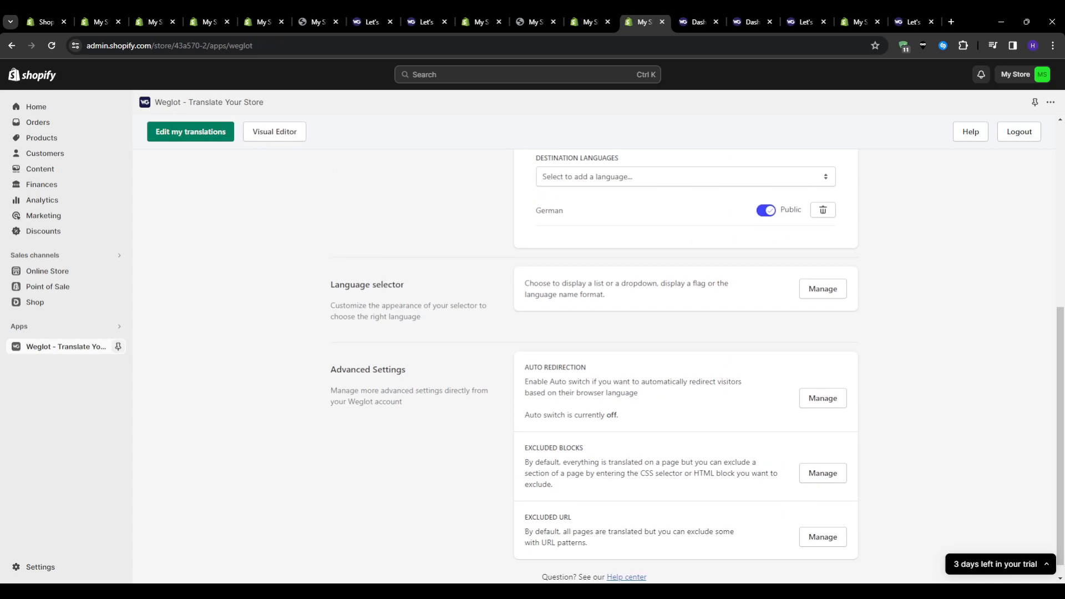
pyautogui.moveTo(618, 415); pyautogui.dragTo(524, 415)
pyautogui.click(525, 415)
pyautogui.scroll(-1, 685, 366)
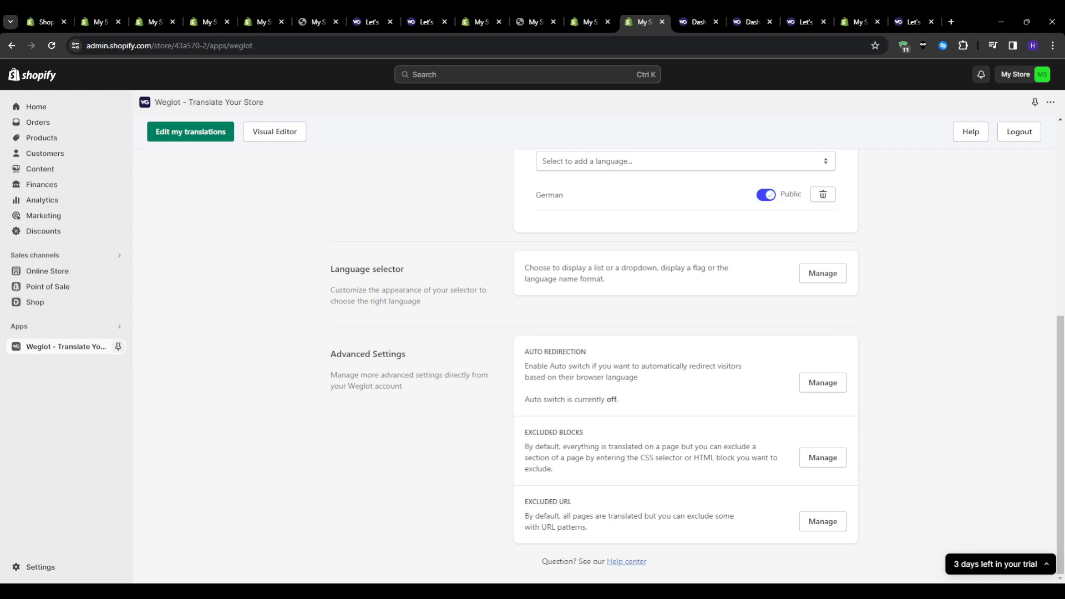
pyautogui.scroll(6, 697, 366)
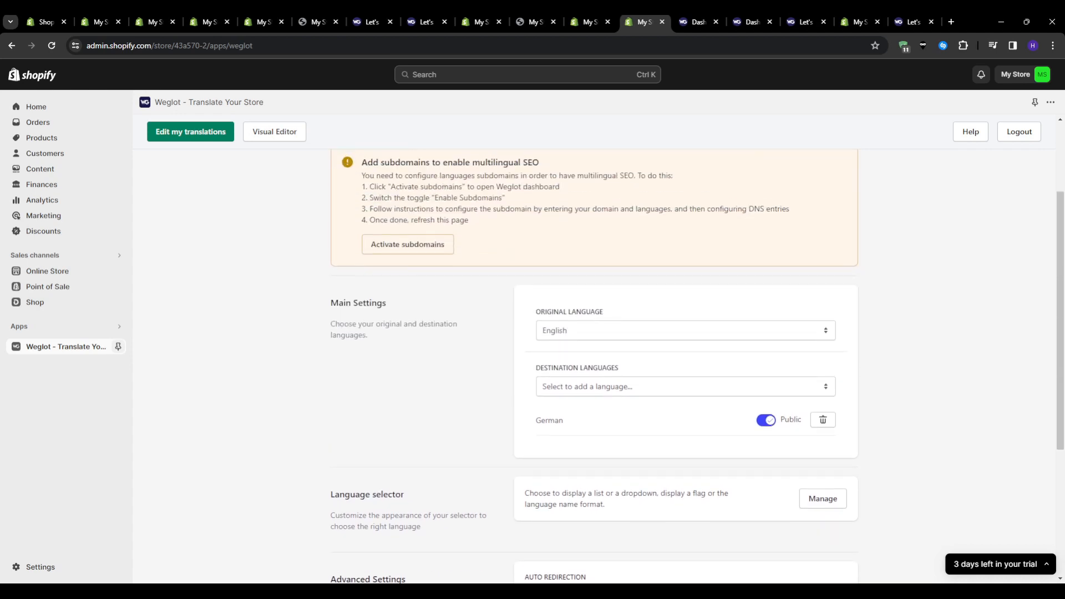
pyautogui.scroll(1, 697, 352)
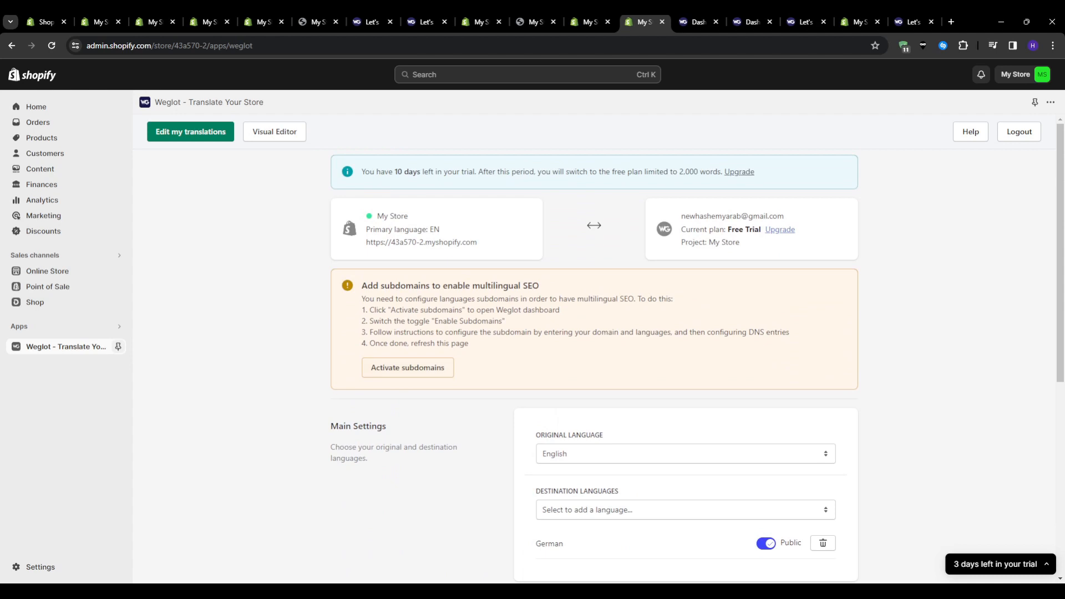
# - Switch the storefront preview in the theme editor from English to Deutsch
pyautogui.click(589, 22)
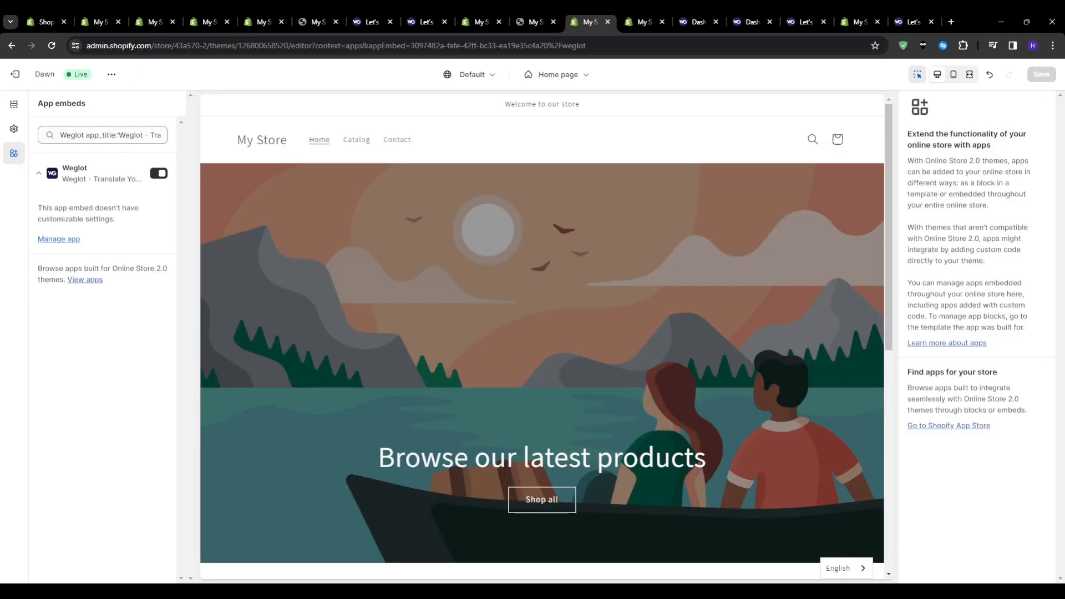
pyautogui.click(844, 568)
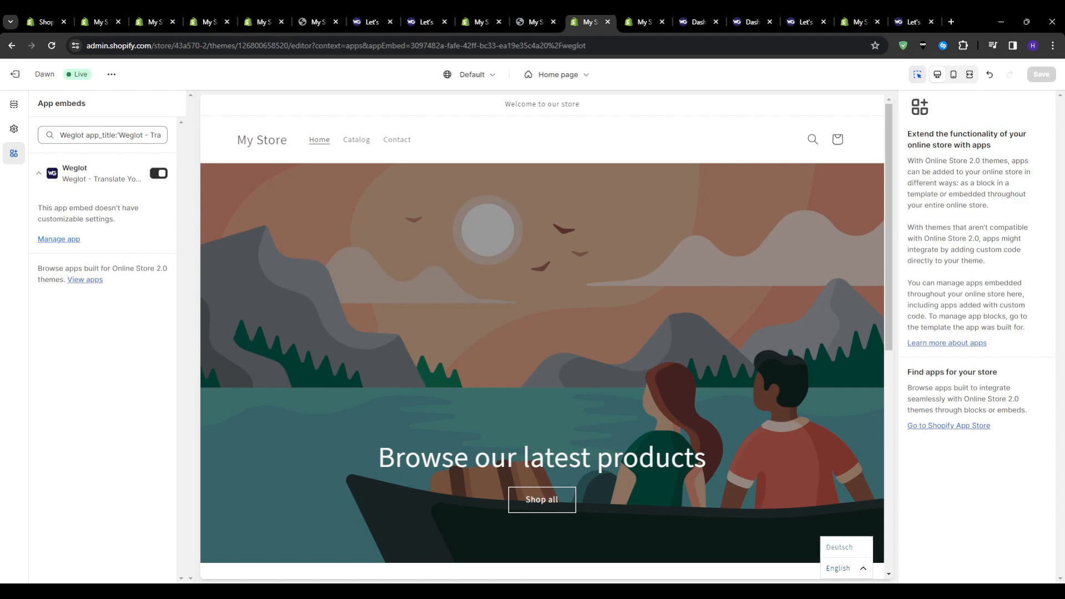
pyautogui.click(838, 547)
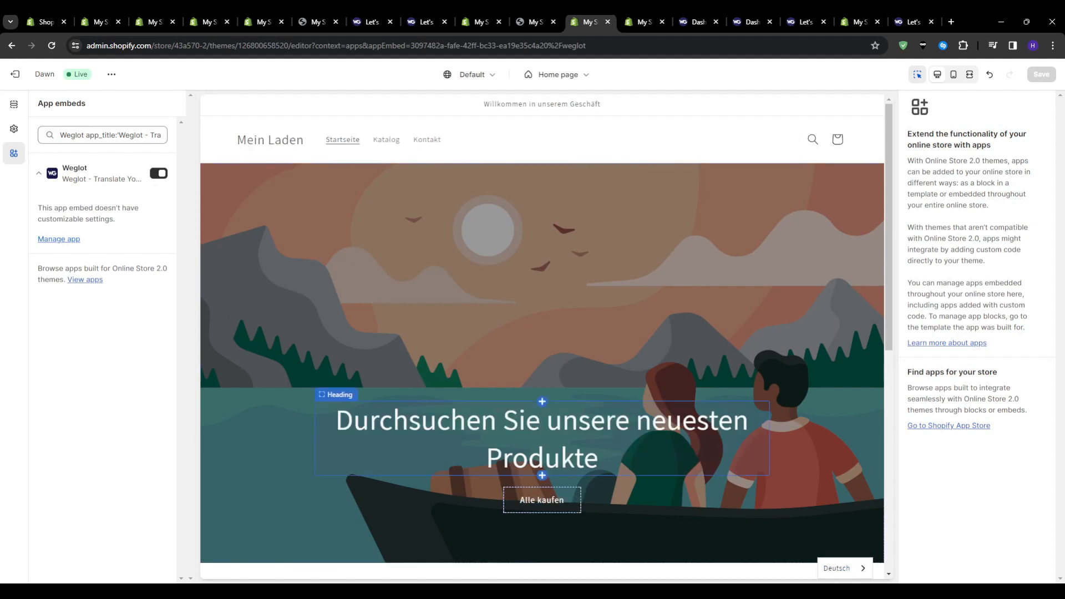
# - Look over the German home page preview and open My Store's English-to-German translation list in the Weglot dashboard
pyautogui.scroll(-3, 542, 388)
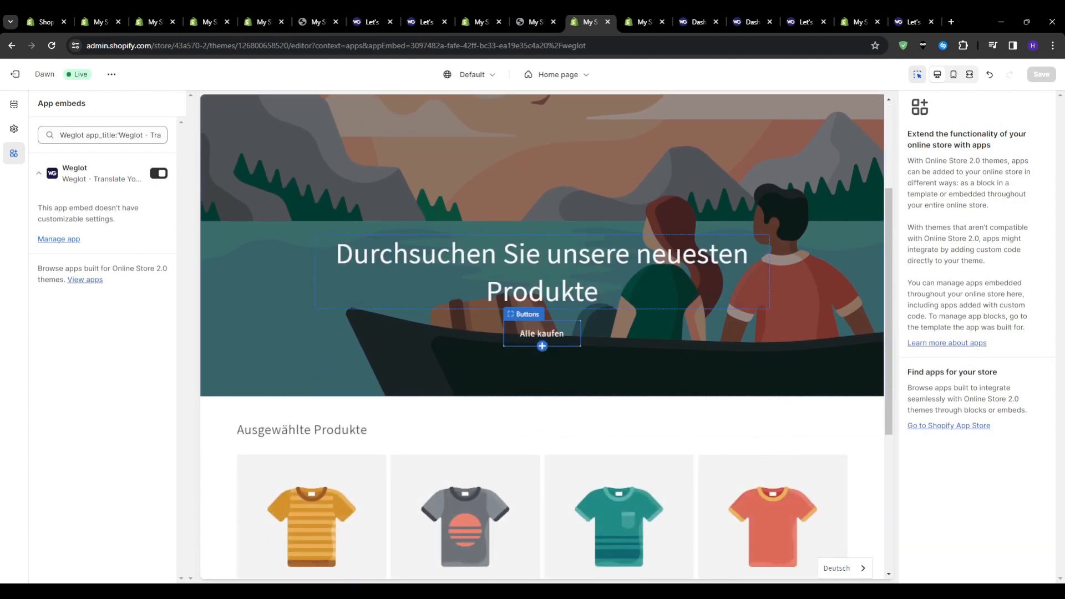
pyautogui.scroll(-5, 542, 388)
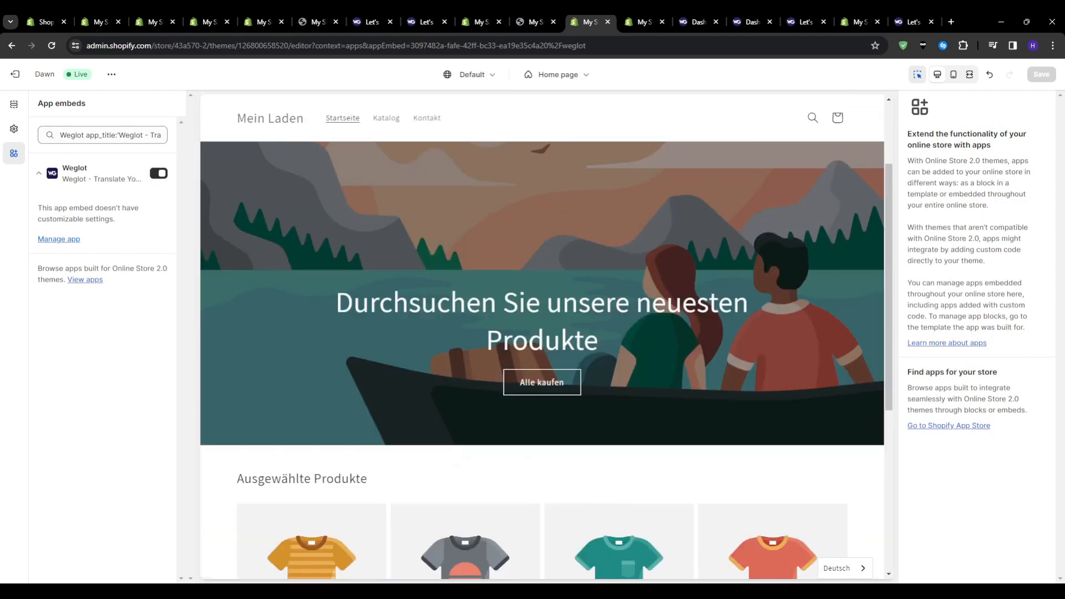
pyautogui.click(640, 22)
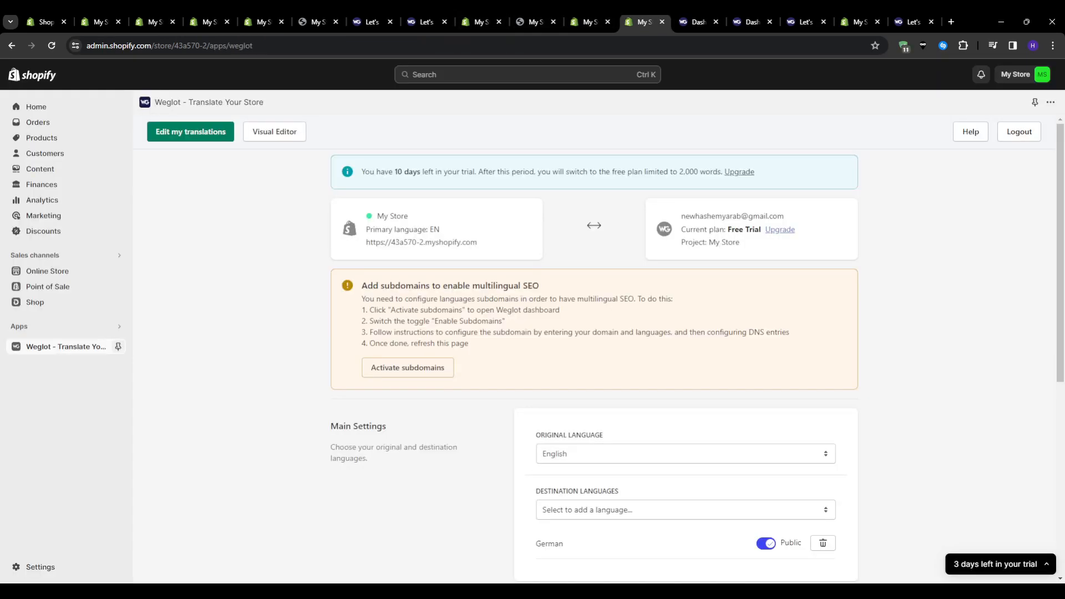
pyautogui.click(190, 131)
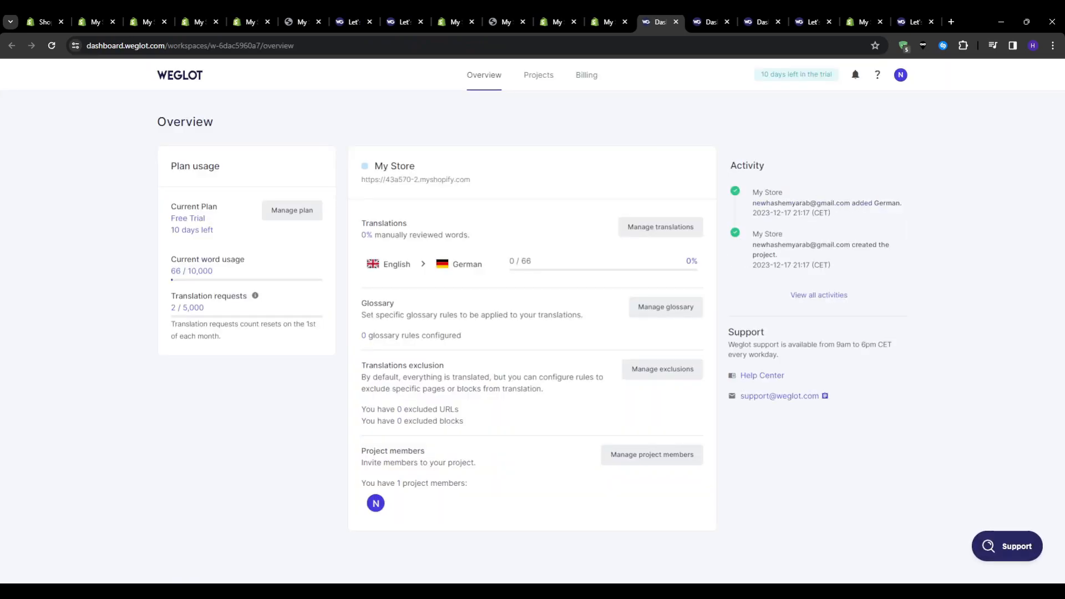
pyautogui.click(660, 227)
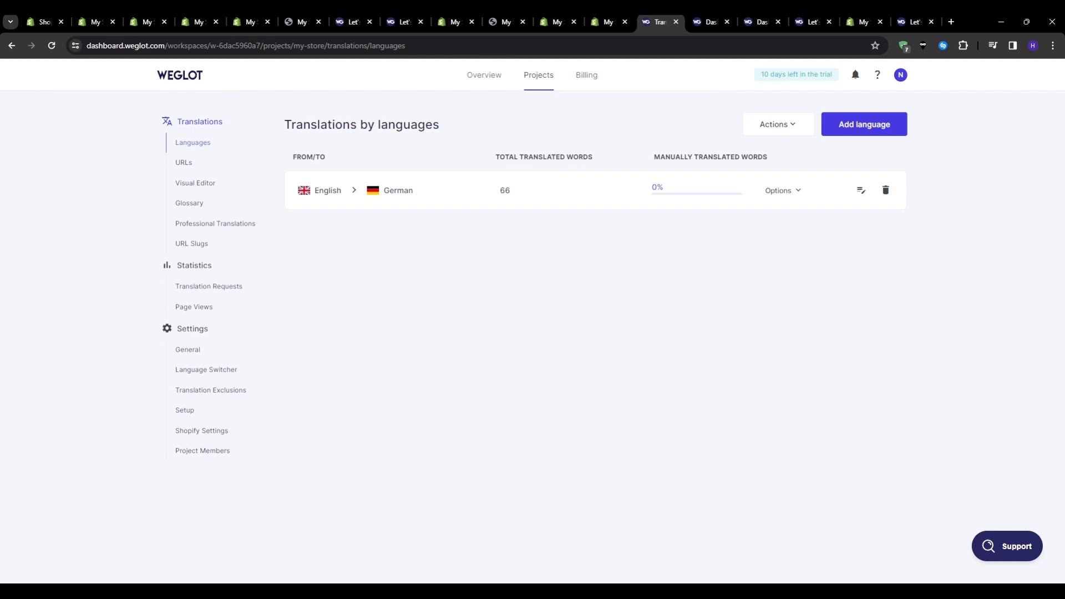
pyautogui.click(783, 190)
pyautogui.click(860, 190)
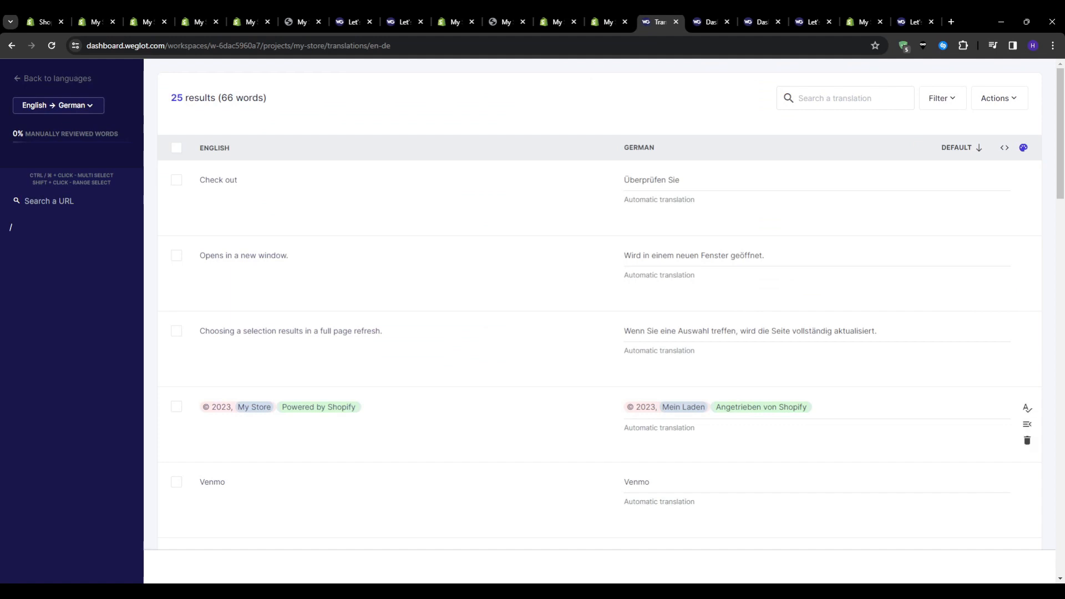
# - Return to the Shopify theme editor, review the German home page preview down to its end, and select the Footer section
pyautogui.click(603, 22)
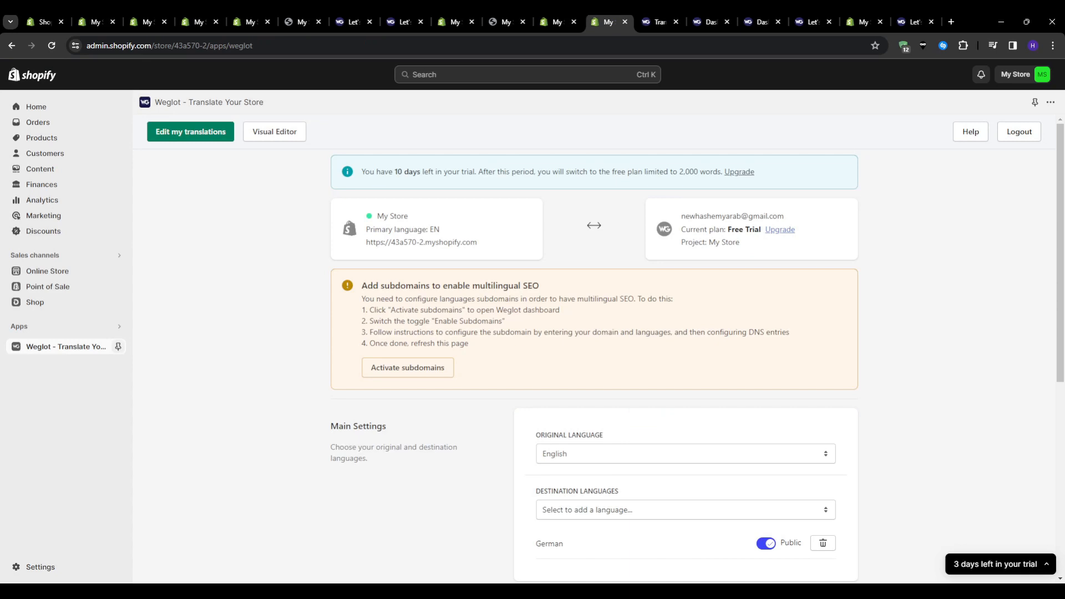
pyautogui.click(555, 22)
pyautogui.scroll(-3, 541, 222)
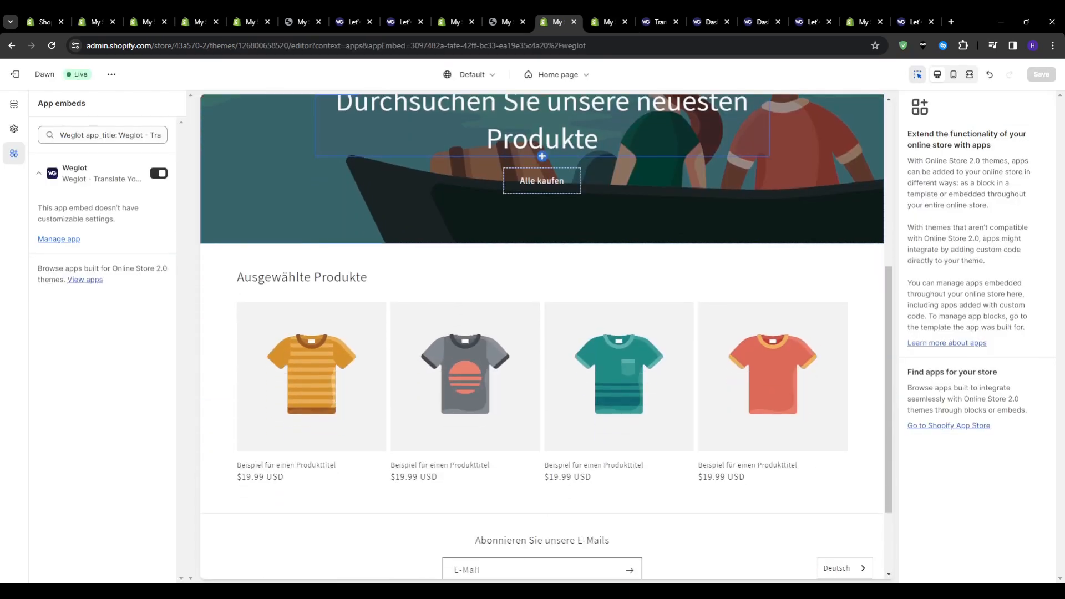
pyautogui.scroll(-2, 542, 333)
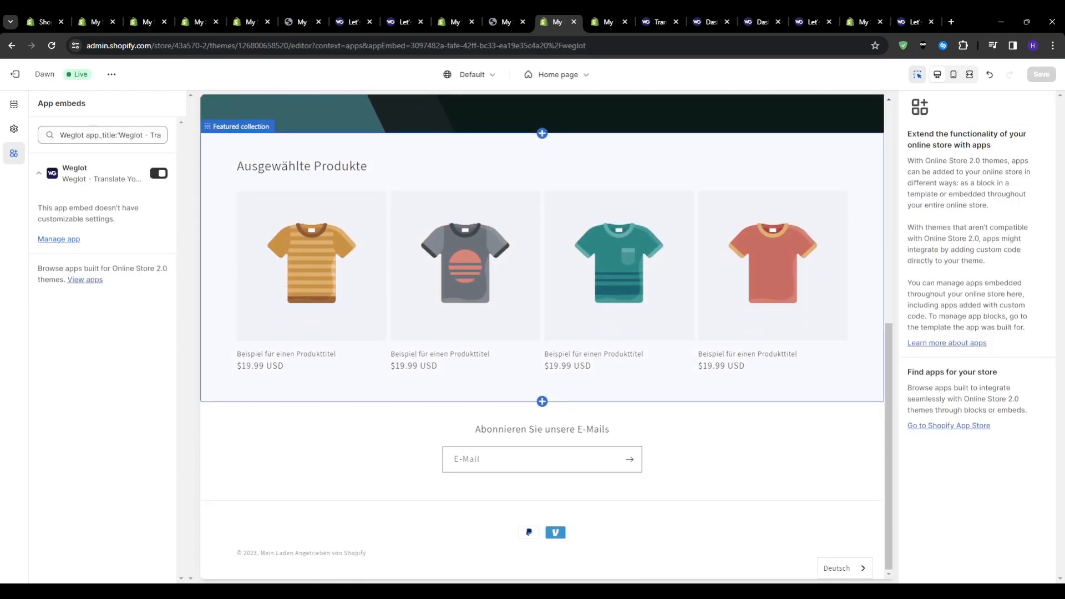
pyautogui.click(542, 459)
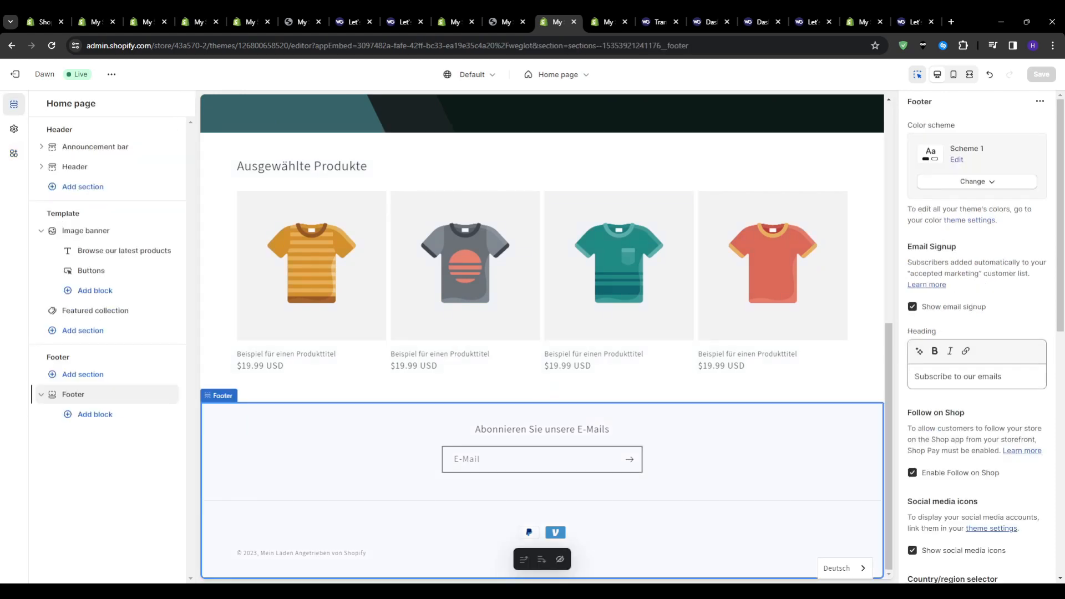